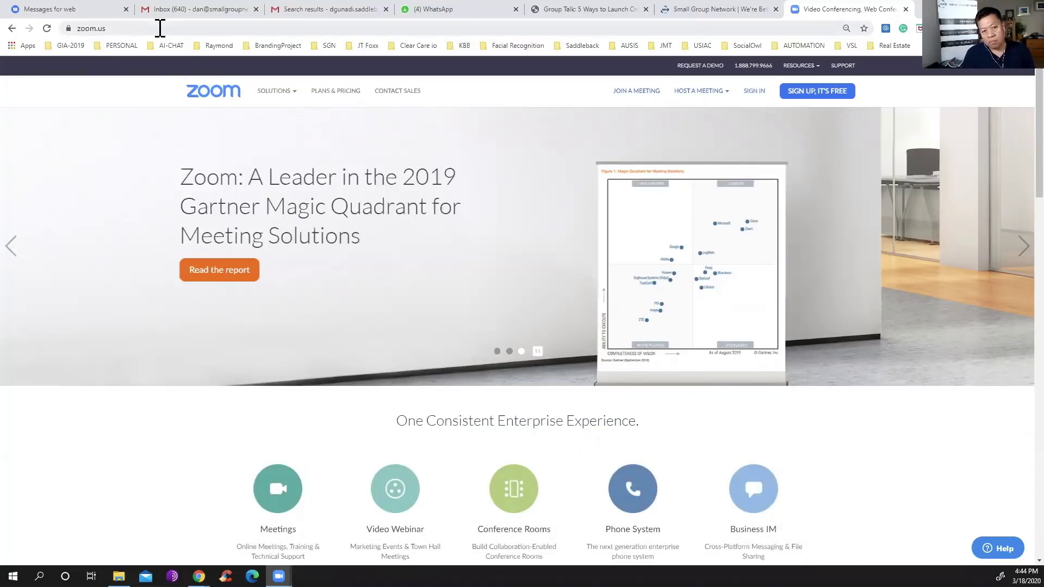
Step: Sign in to the Zoom account and open its list of upcoming meetings
click(756, 96)
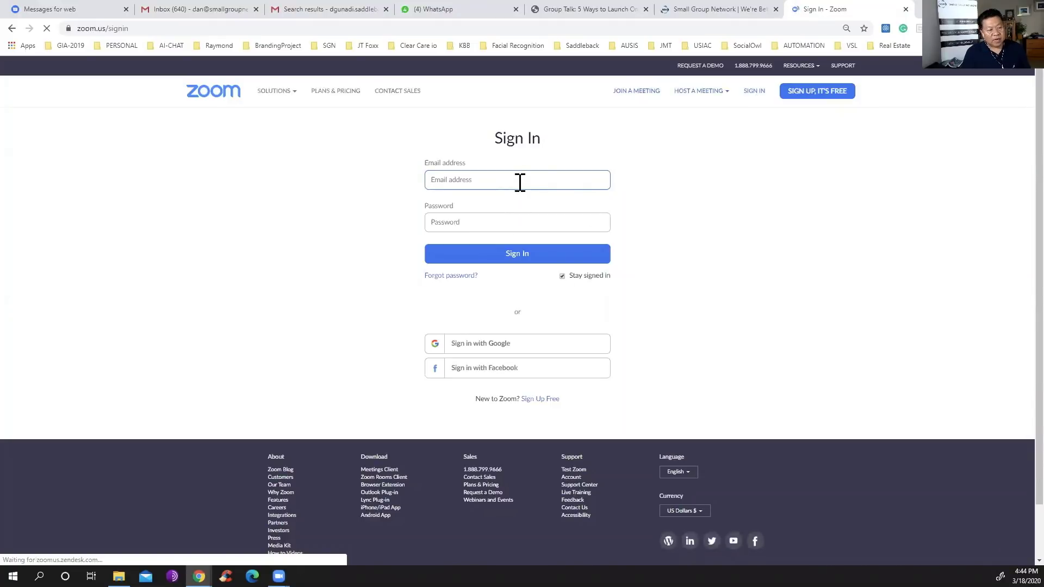
click(526, 266)
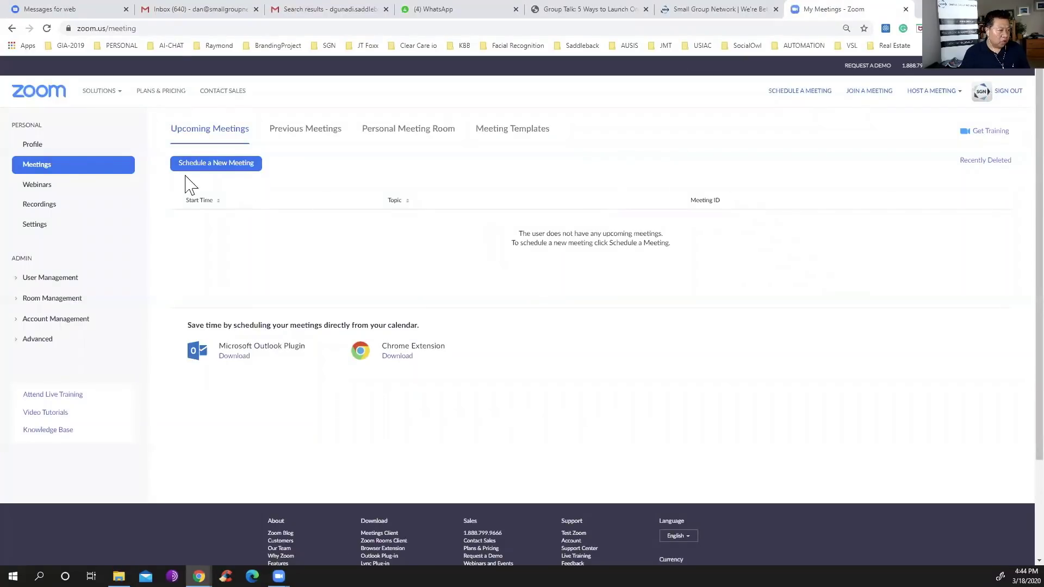
click(37, 170)
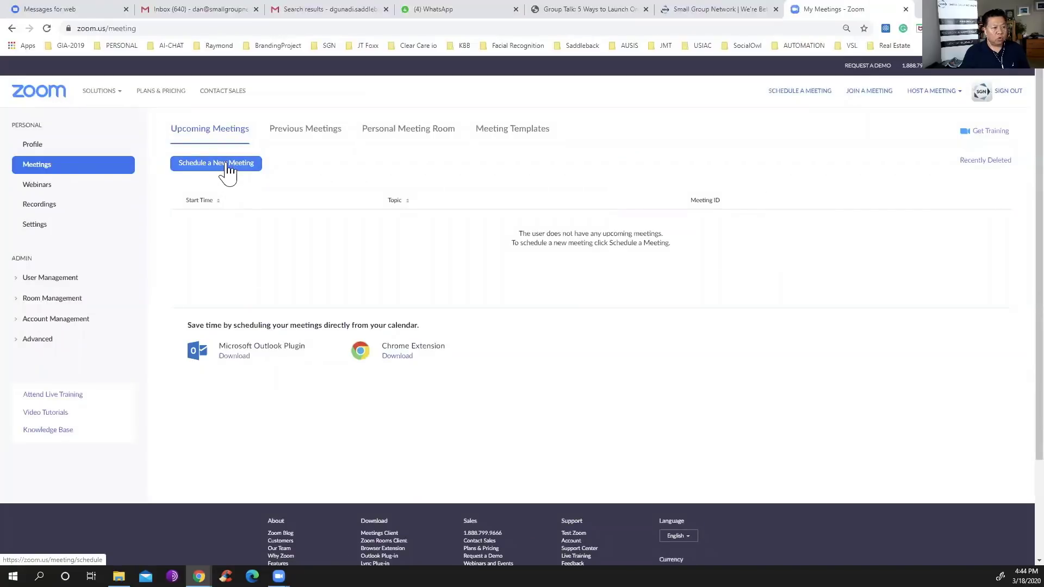
Step: Schedule a new meeting with the topic "Intentional Living Small Group"
click(228, 167)
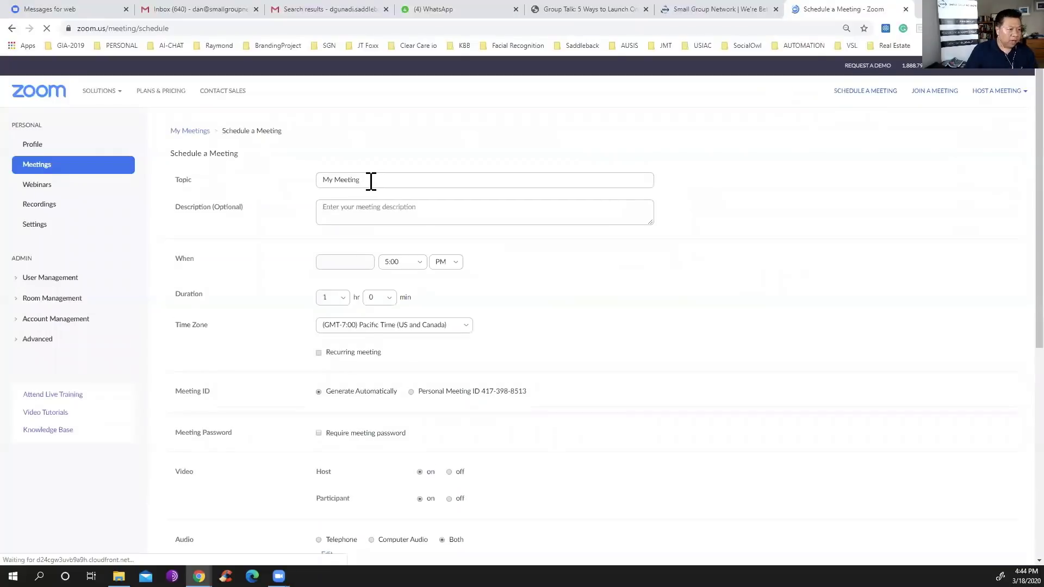
click(363, 235)
drag(363, 235, 280, 240)
text(Intentional Living Small Group)
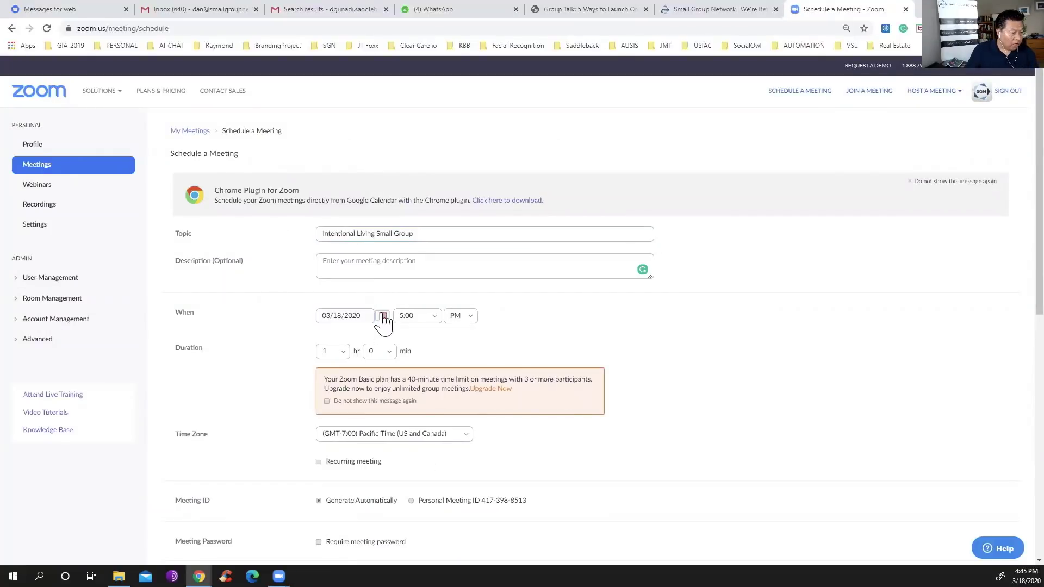
Step: Set the meeting date to 03/20/2020 and the start time to 7:00 PM
click(382, 316)
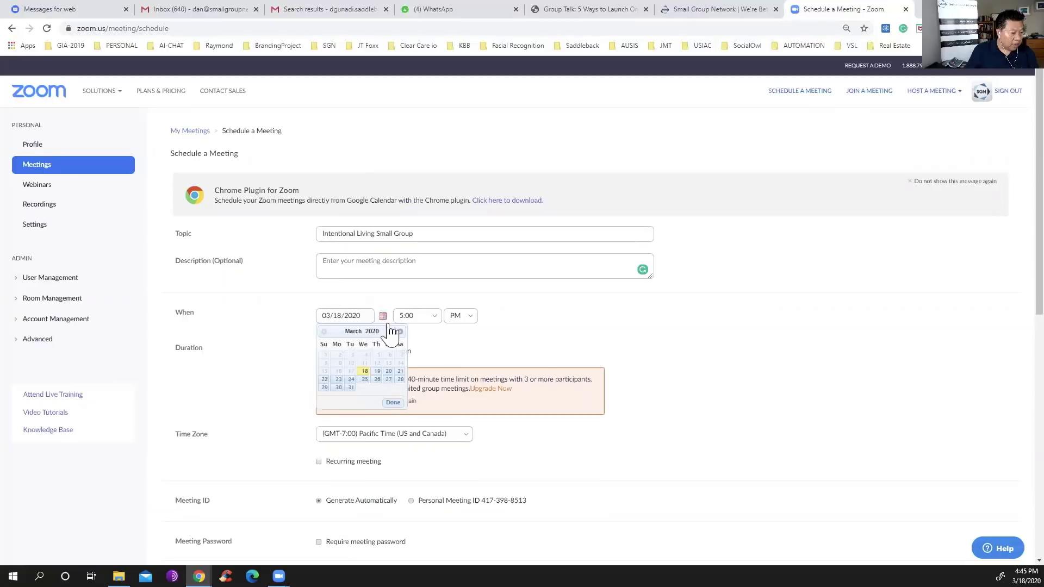
click(389, 371)
click(422, 316)
scroll(430, 434, down, 4)
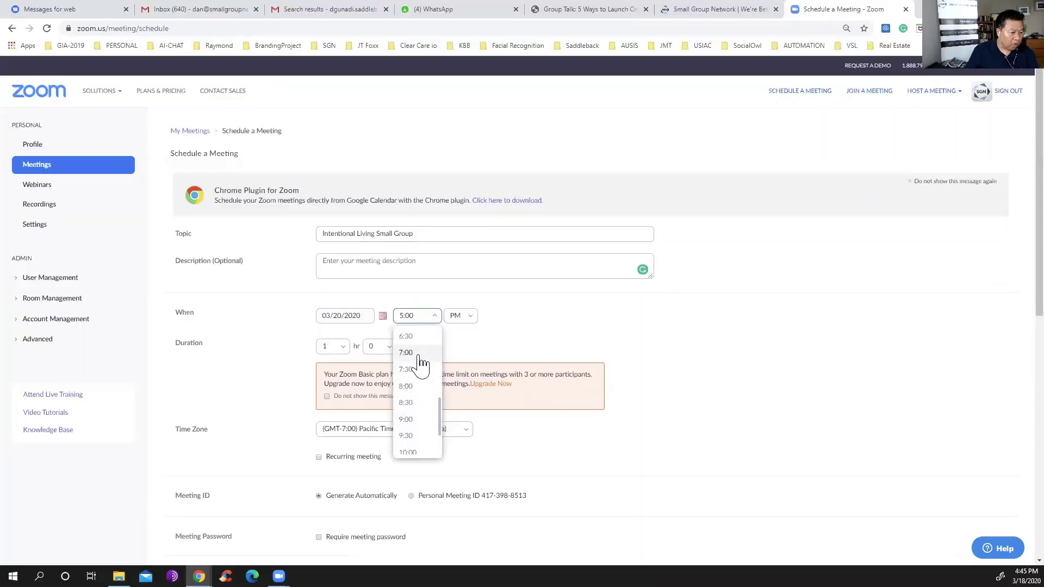
click(421, 354)
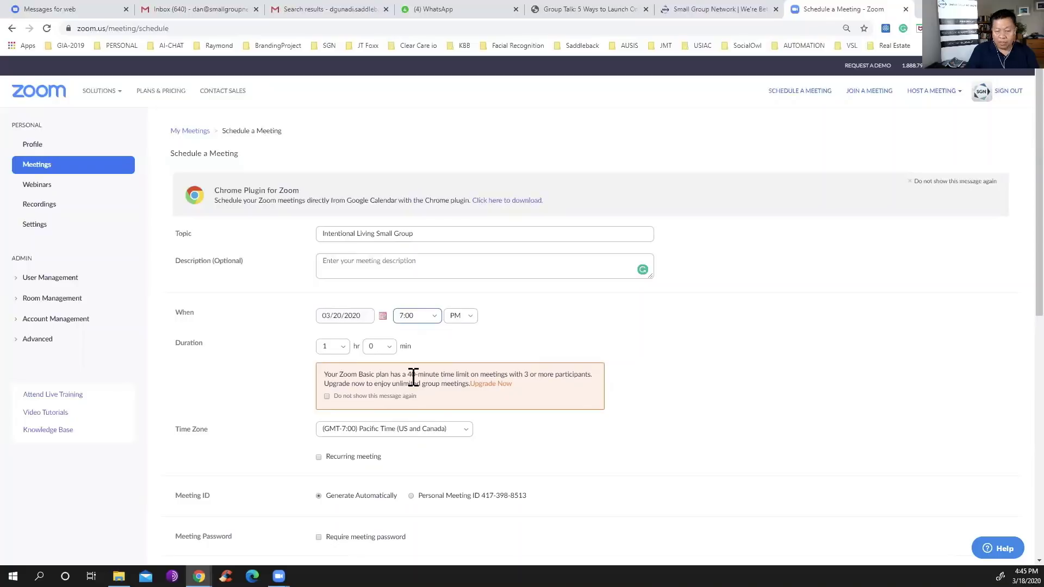
Step: Make the meeting recurring with weekly recurrence and set the occurrence count to 6
scroll(320, 359, down, 2)
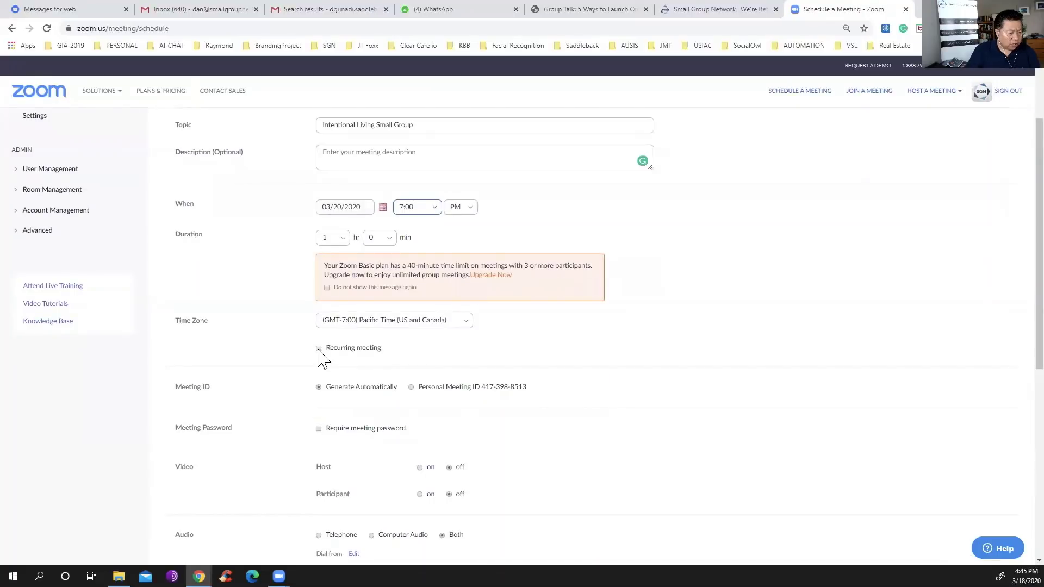
click(319, 348)
click(489, 378)
click(476, 412)
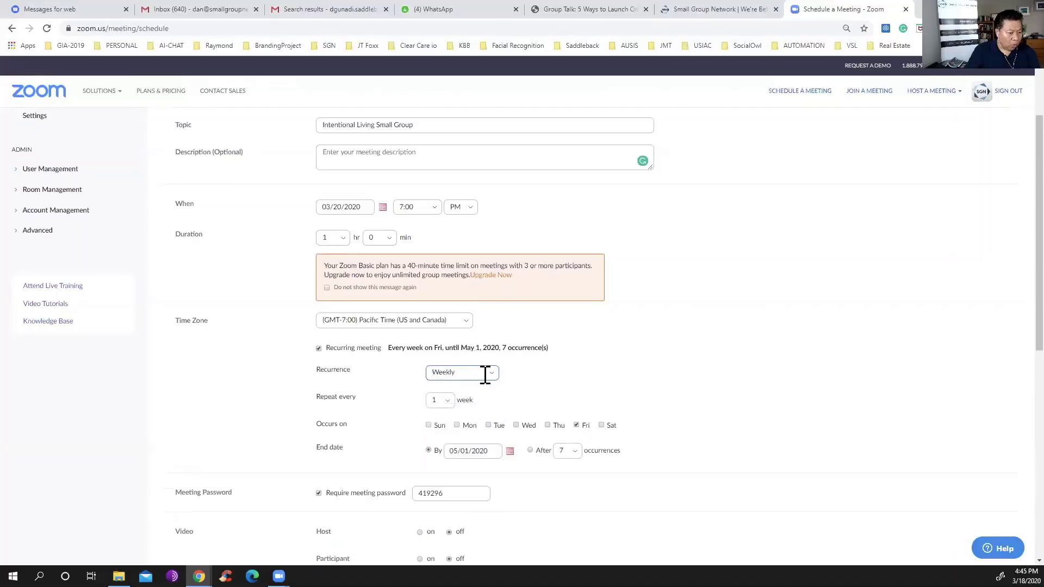
click(568, 450)
click(563, 412)
scroll(656, 448, down, 3)
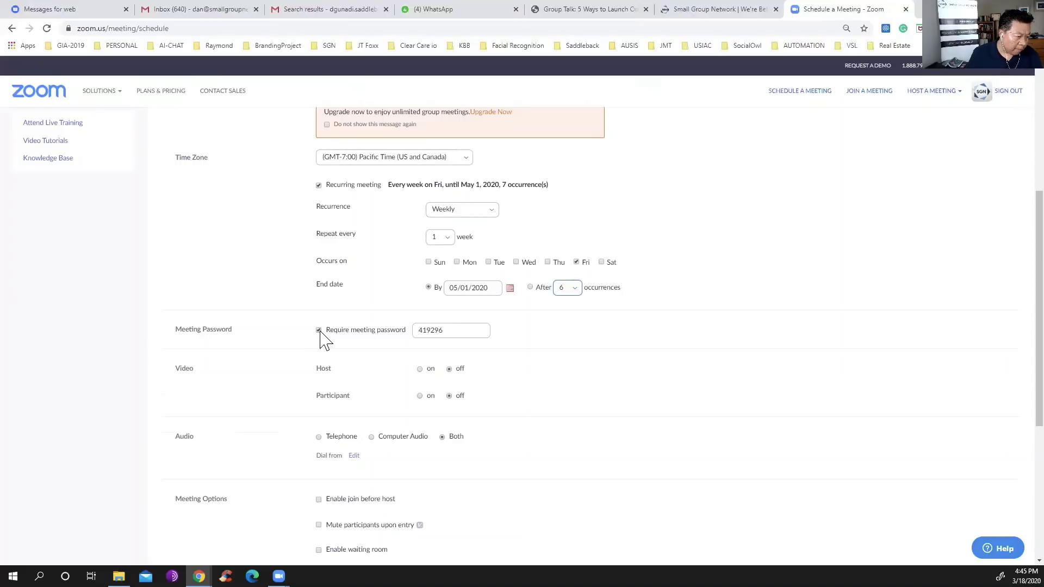
Step: Remove the meeting password requirement, turn the host video on, and save the meeting
click(318, 330)
click(419, 368)
scroll(397, 389, down, 3)
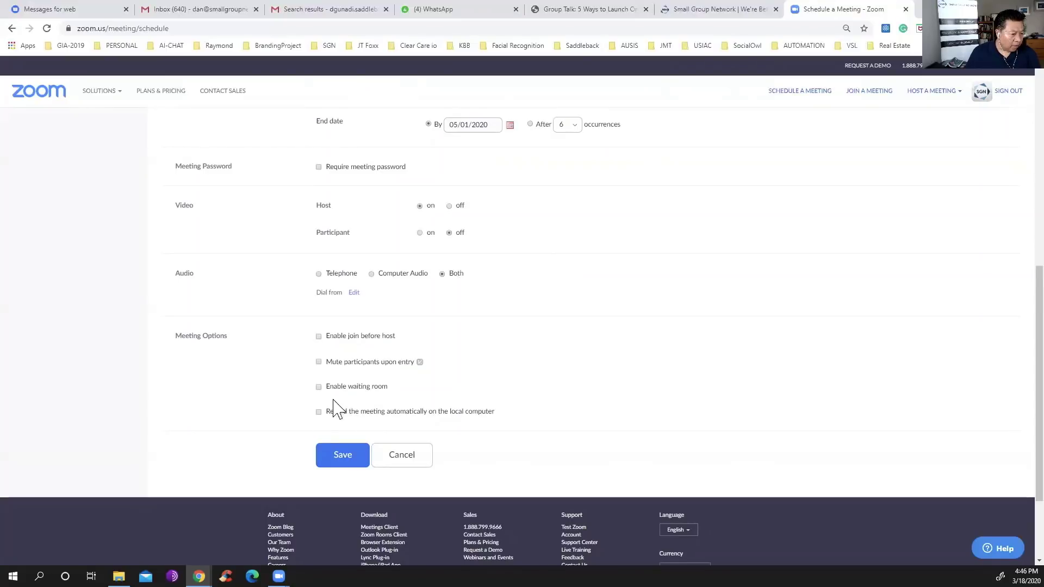
click(332, 467)
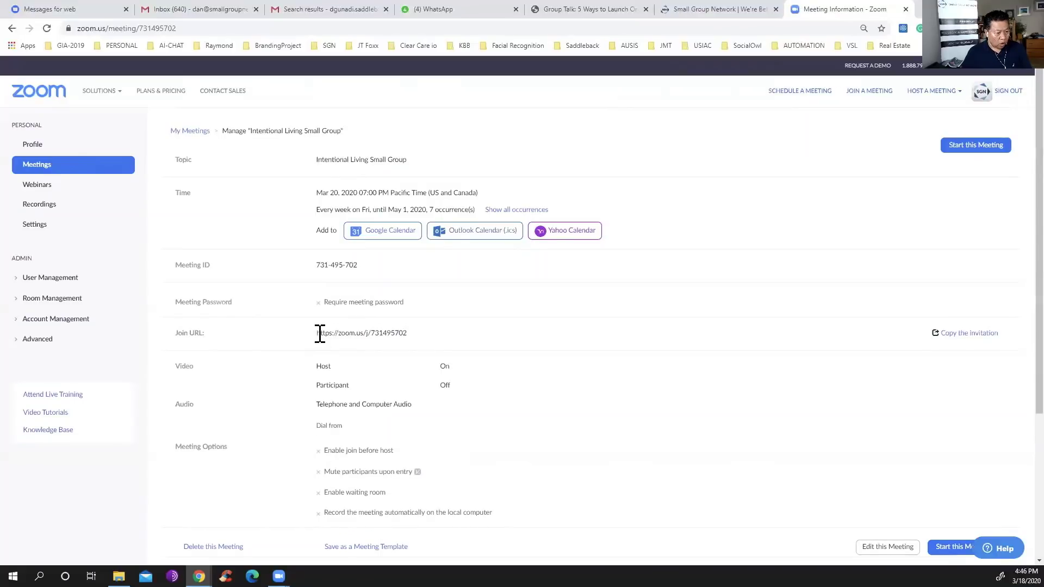
Step: Copy the saved meeting's join URL
drag(319, 334, 387, 333)
click(415, 343)
triple_click(408, 333)
click(407, 335)
triple_click(406, 335)
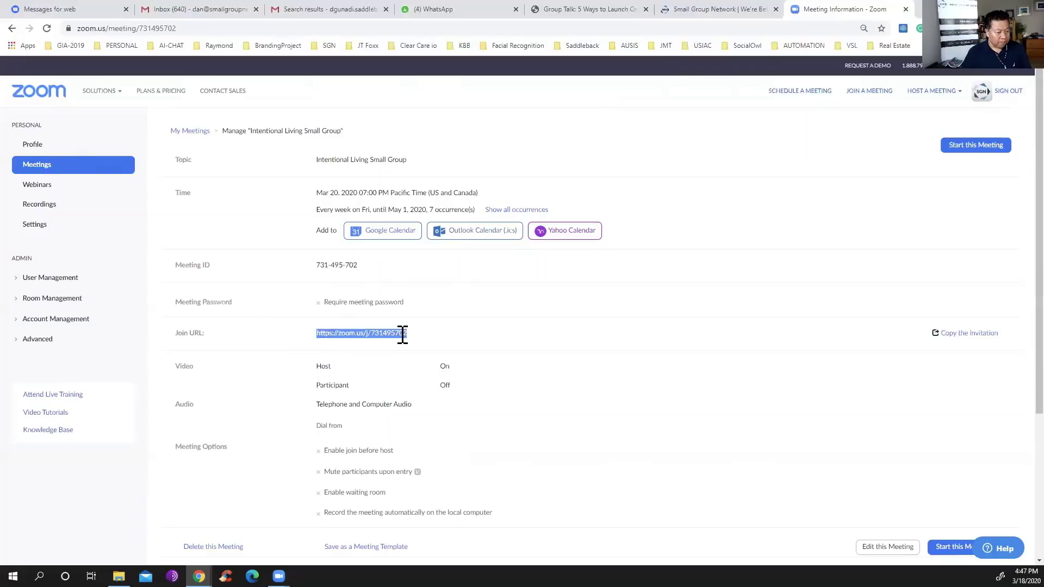
right_click(400, 334)
click(413, 343)
Step: Switch to Gmail and draft an e-mail with the subject "Please join the small group online" and the copied join URL as its body
key(ctrl+3)
click(755, 306)
text(Please join the small group onli)
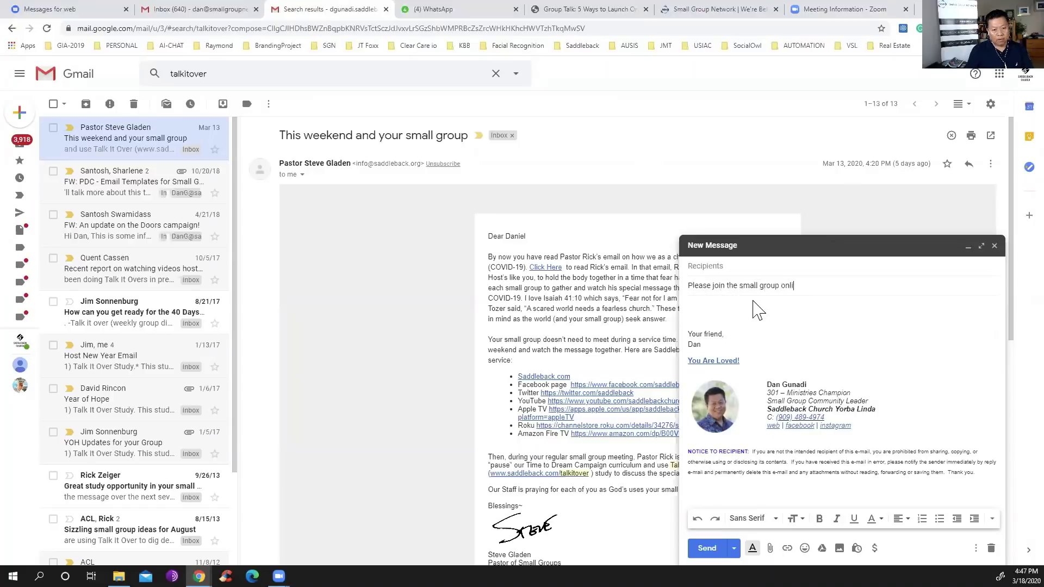
text(ne)
key(Tab)
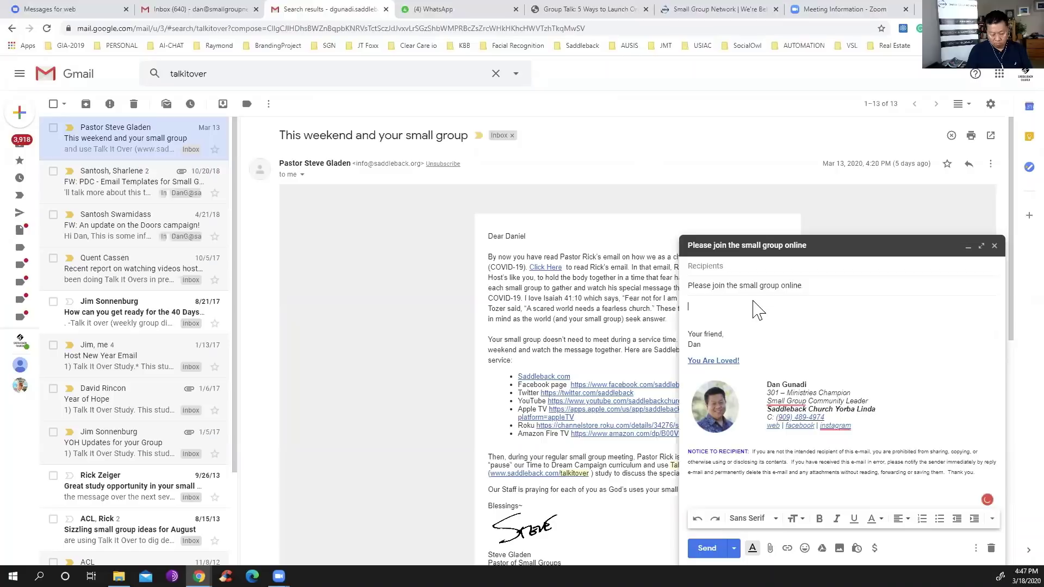
key(ctrl+v)
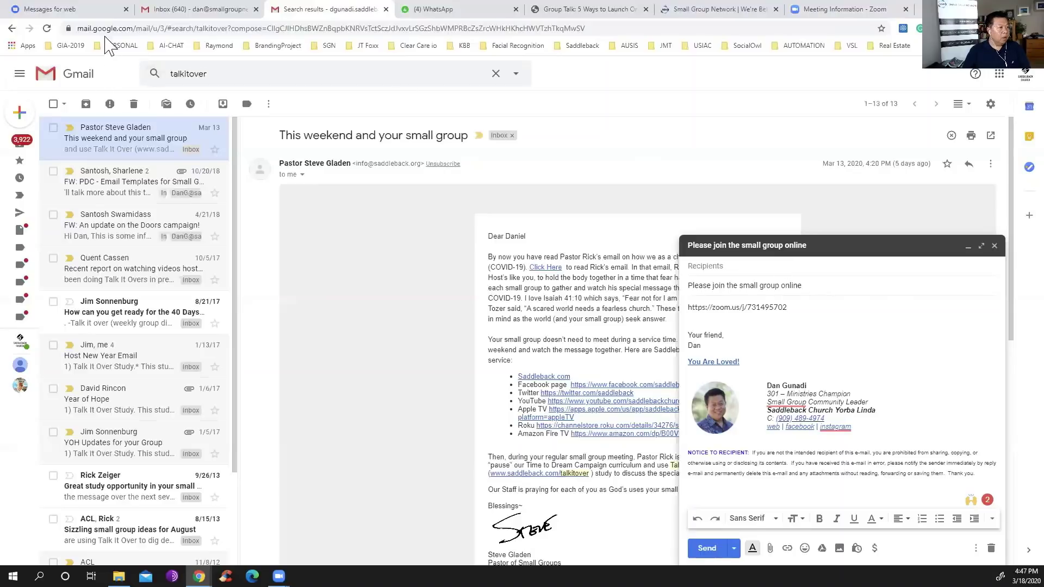
Step: Switch to Messages for web and select the meeting link in the open conversation's message draft
click(90, 11)
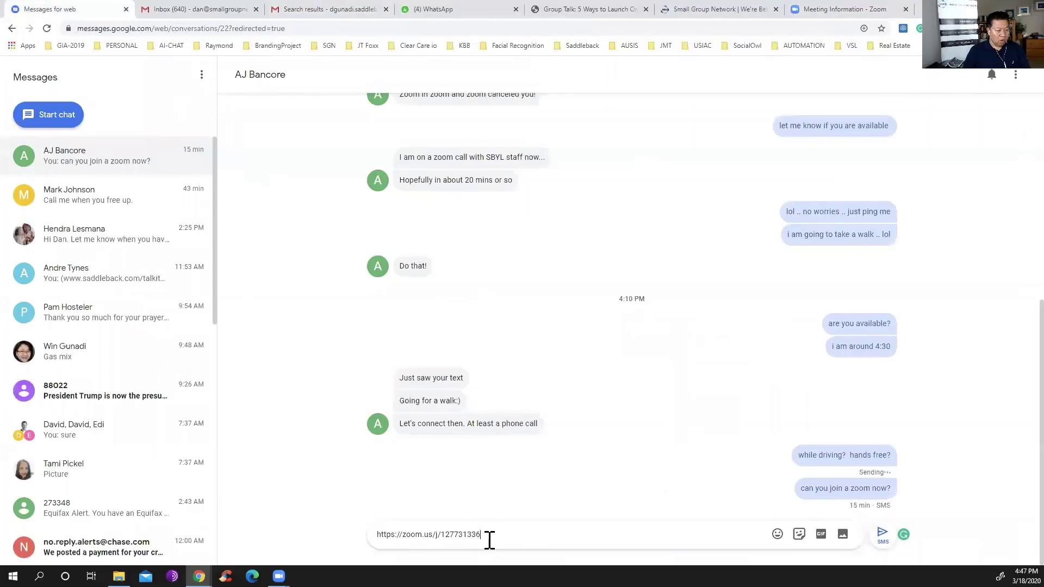
drag(489, 540, 338, 555)
click(566, 514)
key(ctrl+Tab)
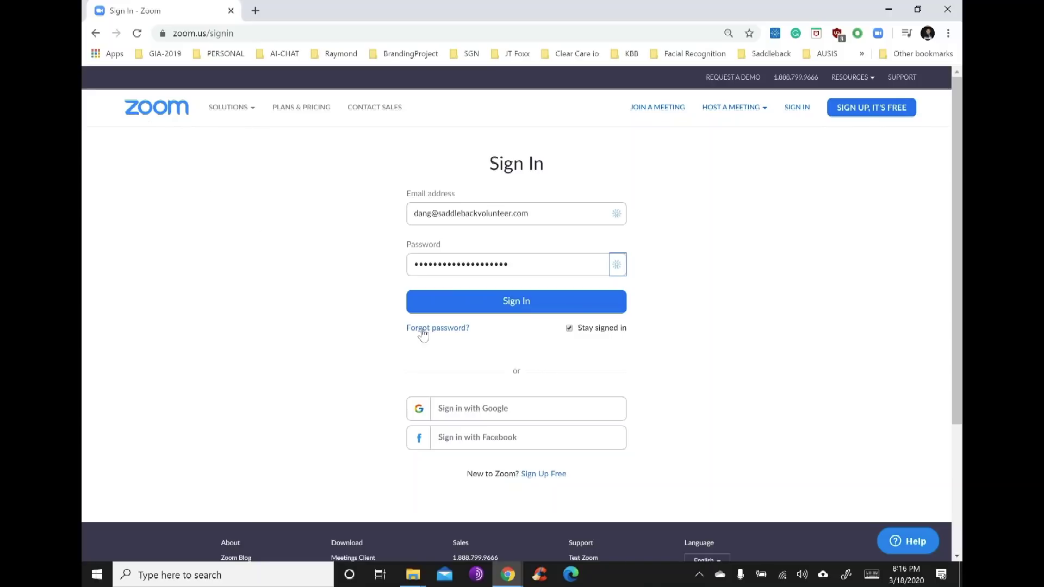
Step: Sign in to Zoom and start the March 20 Intentional Living Small Group meeting with computer audio
click(480, 312)
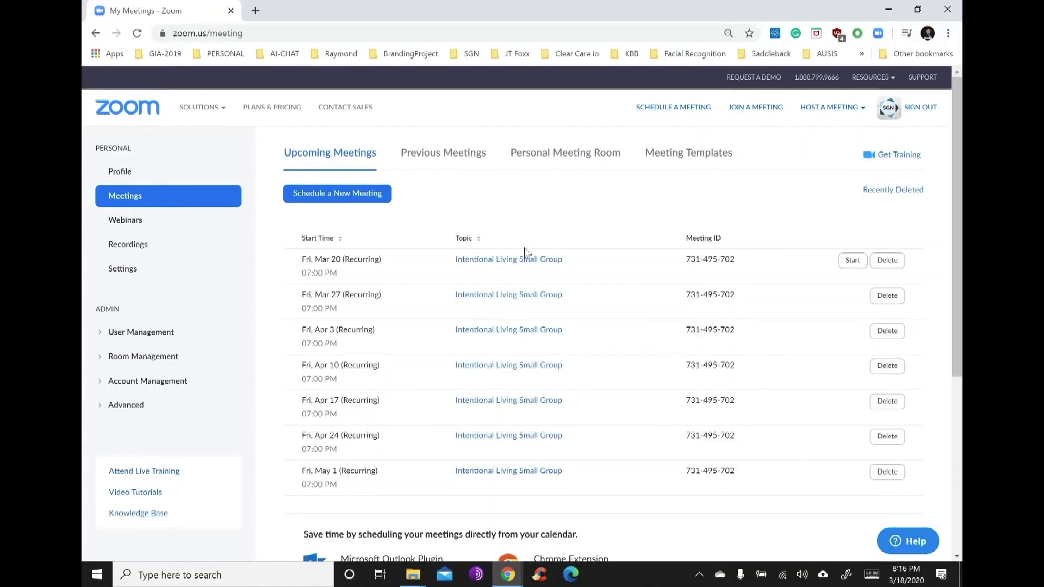
click(854, 262)
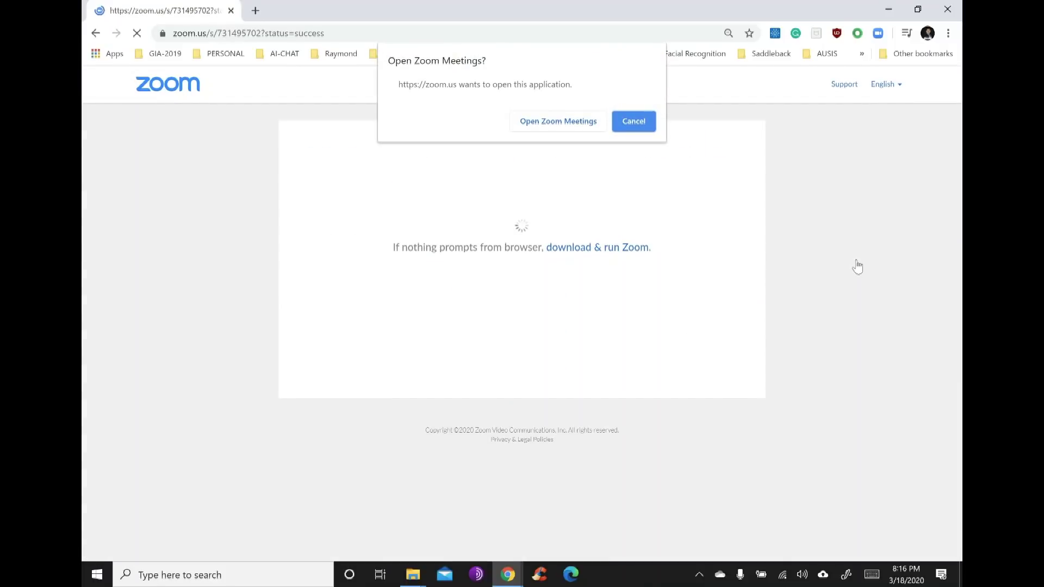
click(568, 121)
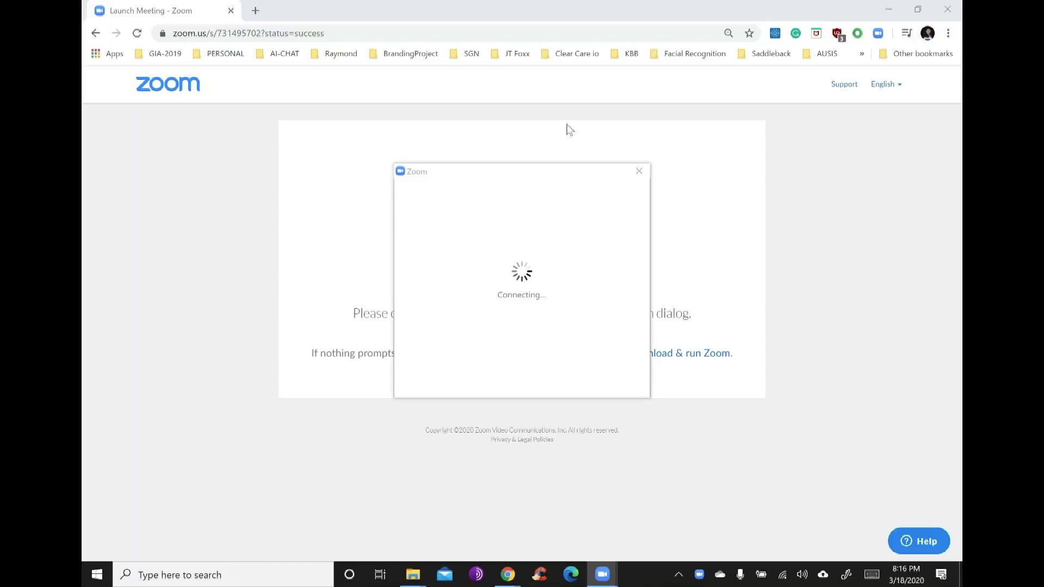
click(556, 250)
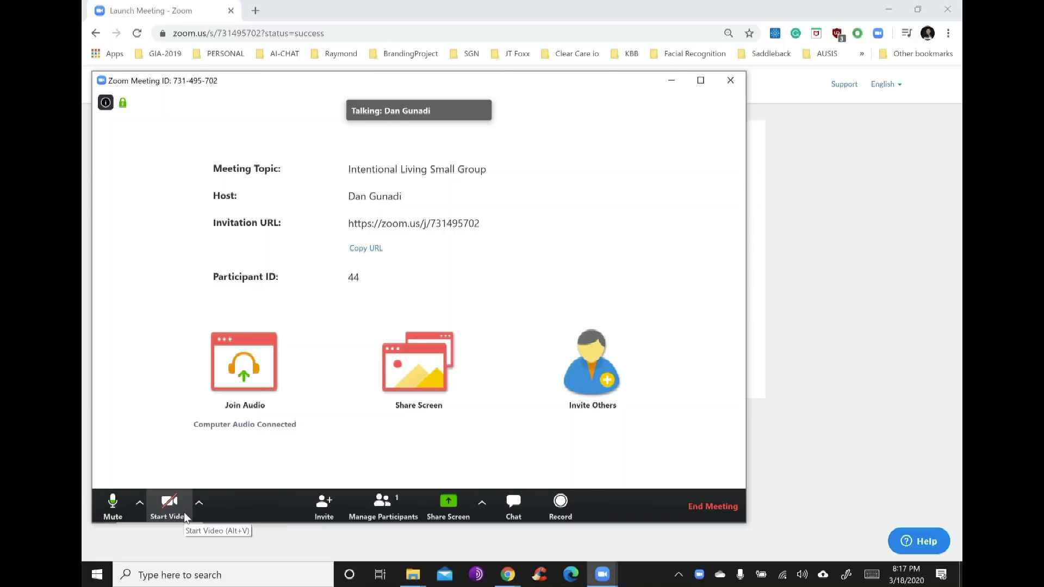
Step: Copy the meeting URL from the invitation options of the running meeting
click(325, 508)
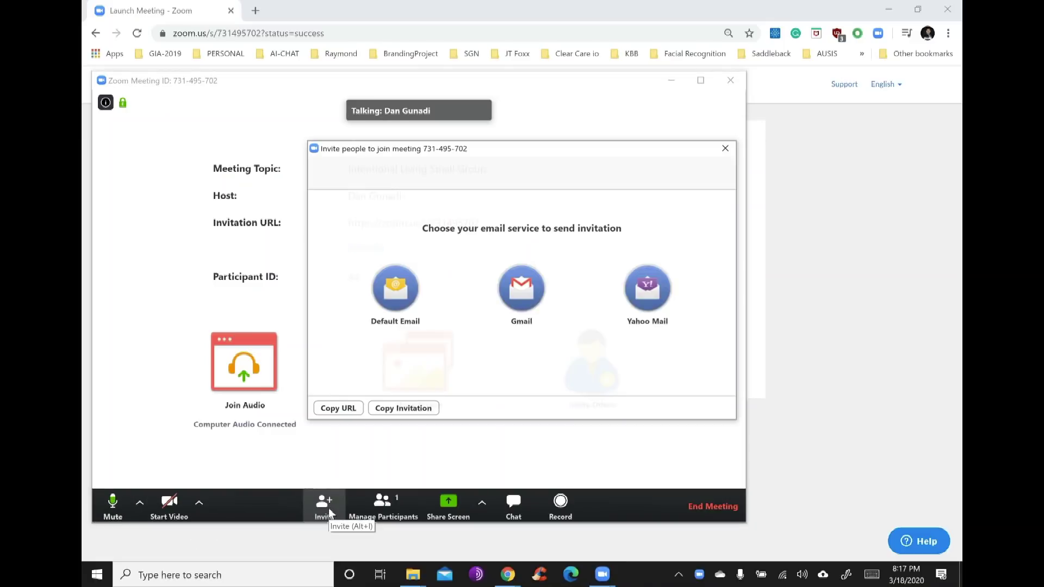
click(339, 410)
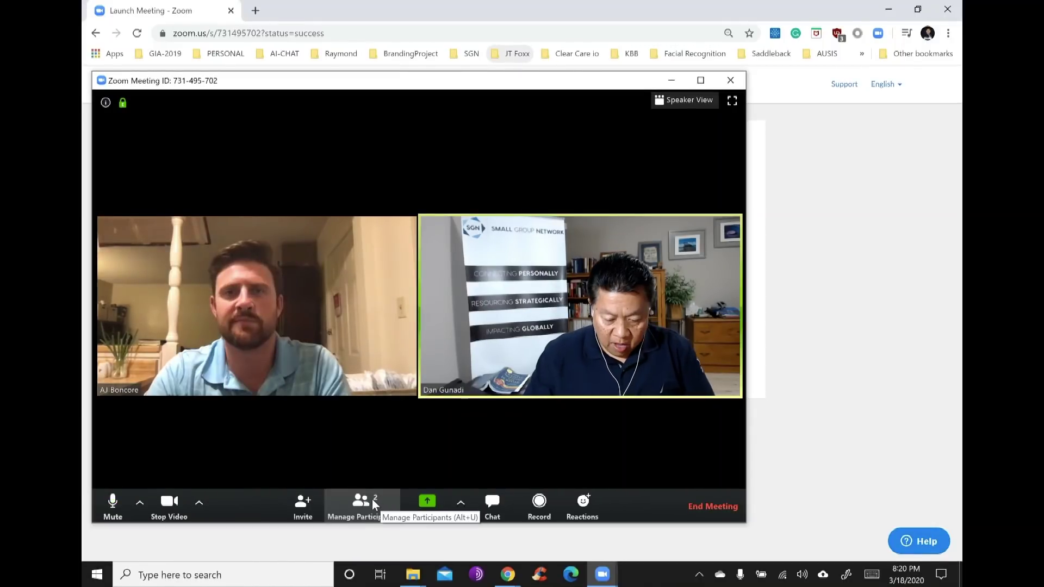
Step: Show the participants list, then mute and unmute the other participant
click(372, 499)
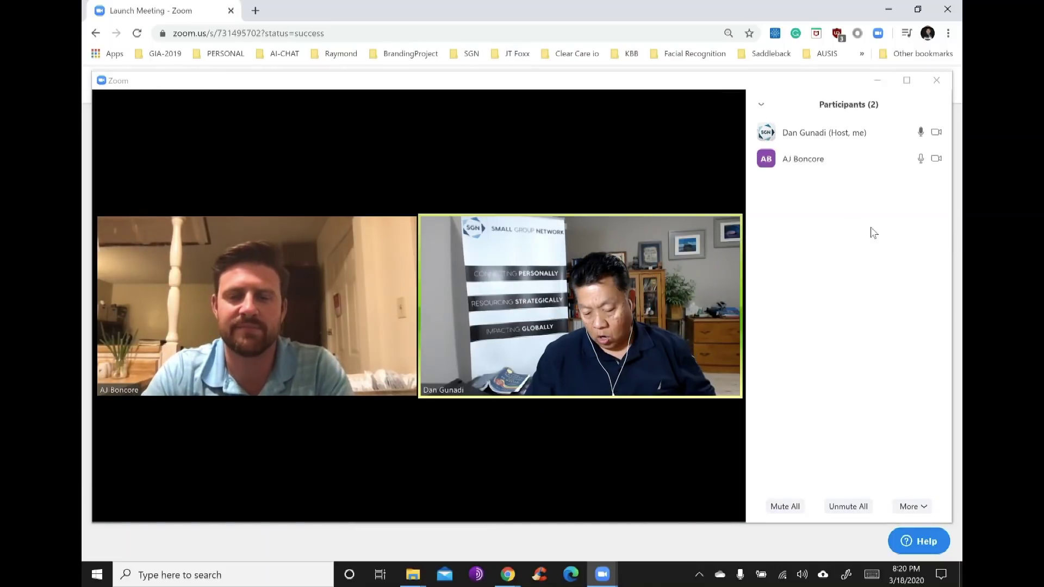
mouse_move(895, 162)
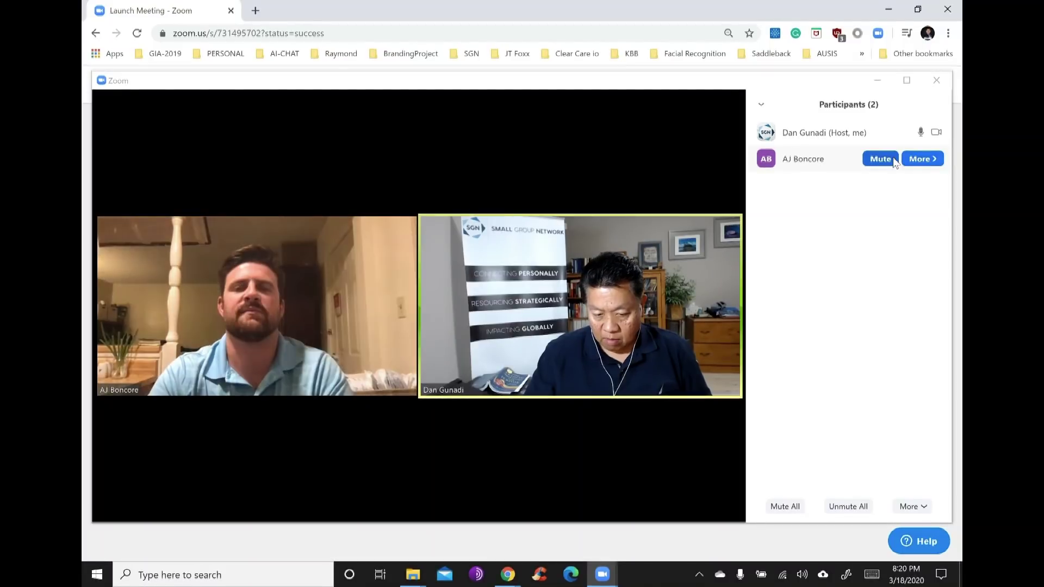
click(892, 160)
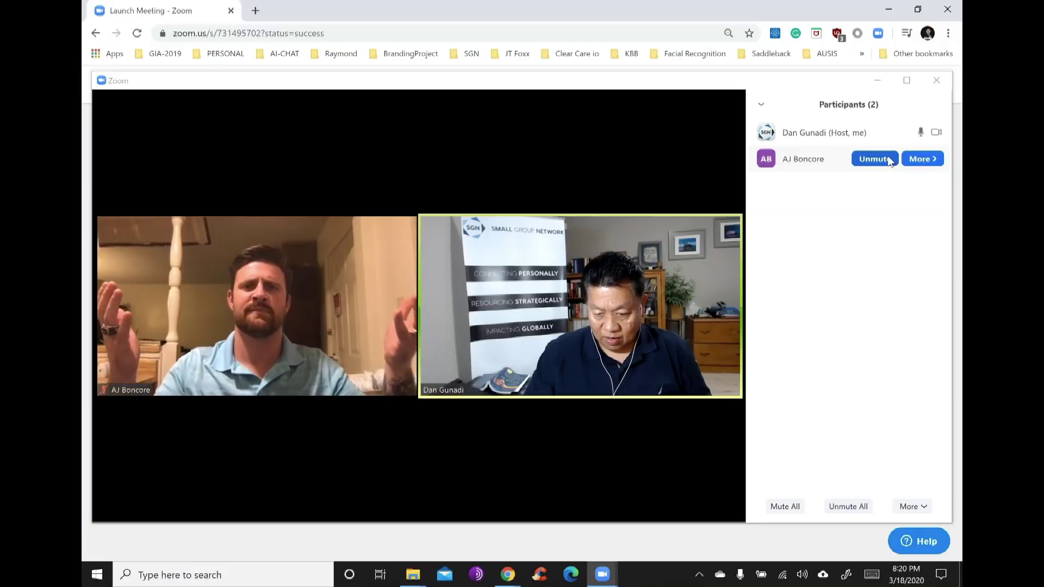
click(892, 160)
Step: Rename the other participant, using their initials followed by "The Man!!" as the new screen name
click(923, 158)
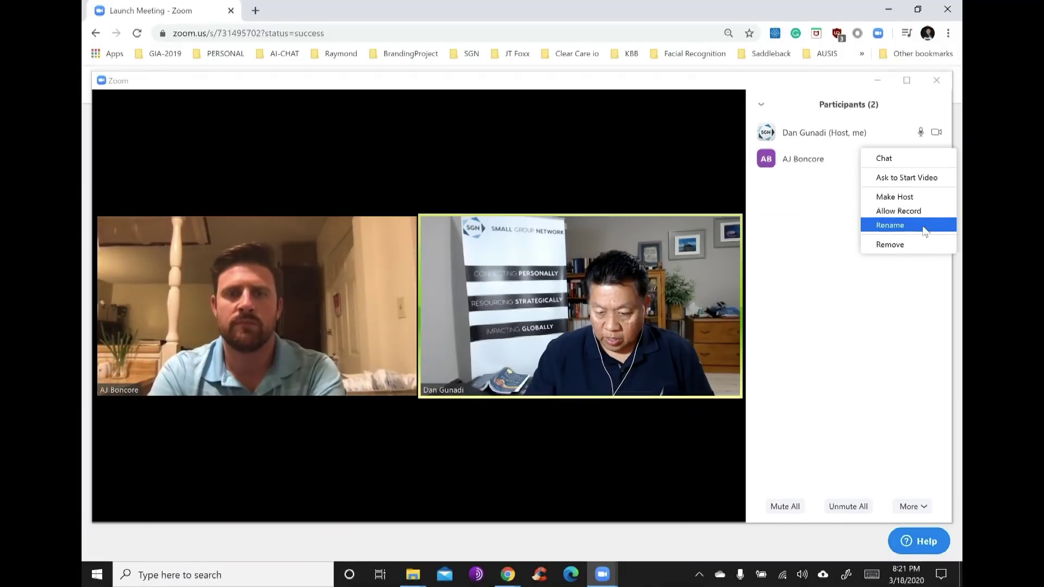
click(890, 225)
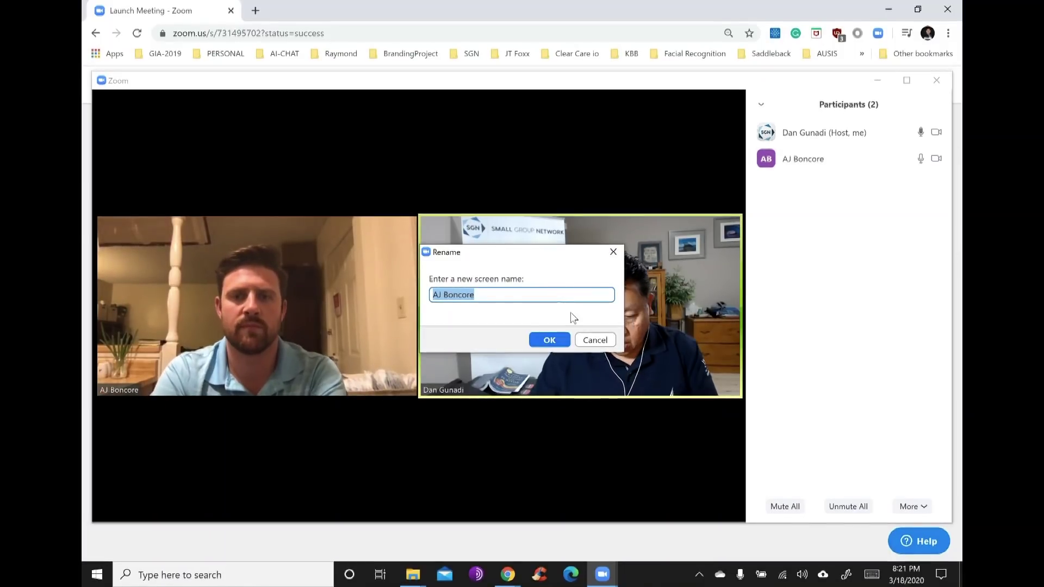
text(AJ The Ma)
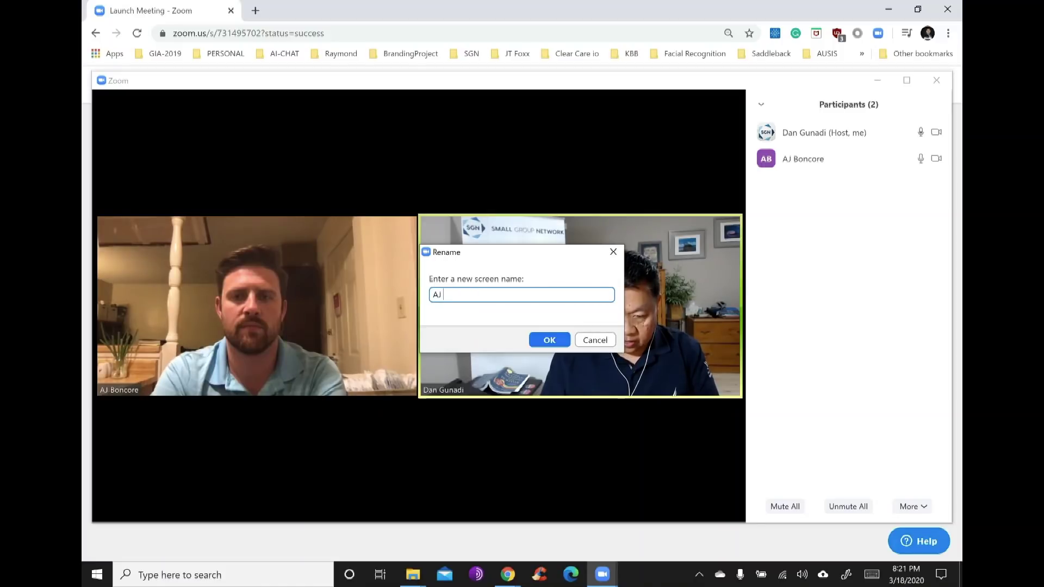
text(n!!)
key(Return)
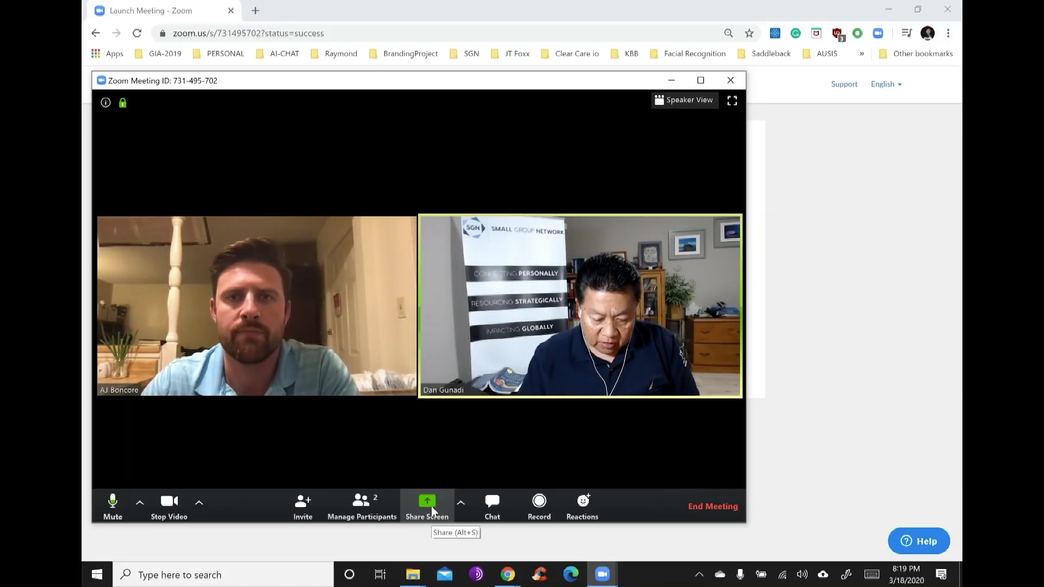
Step: Share Screen 3 with the meeting, including computer sound and with screen sharing optimized for video clips
click(432, 507)
click(215, 462)
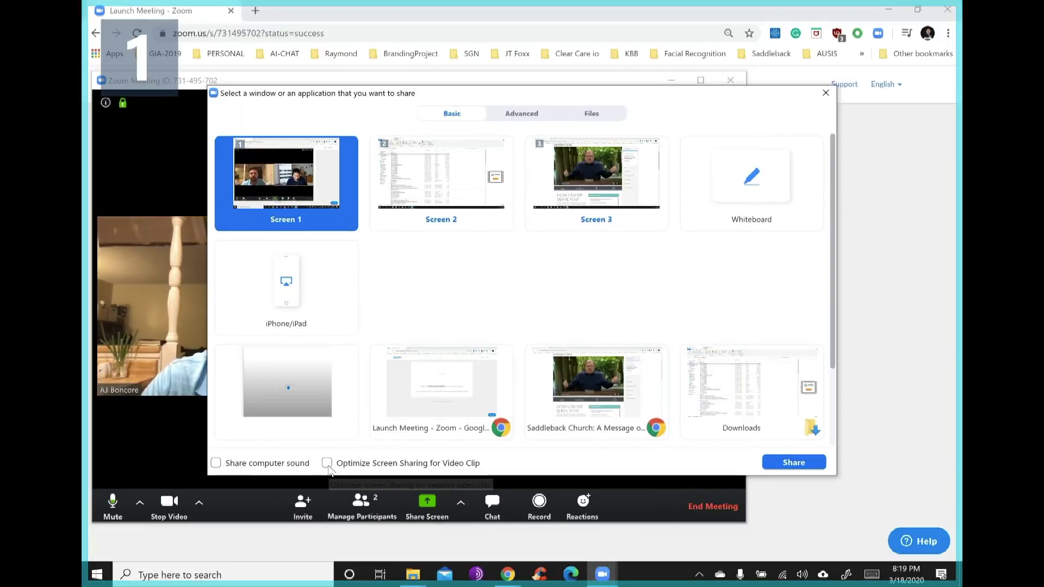
click(326, 462)
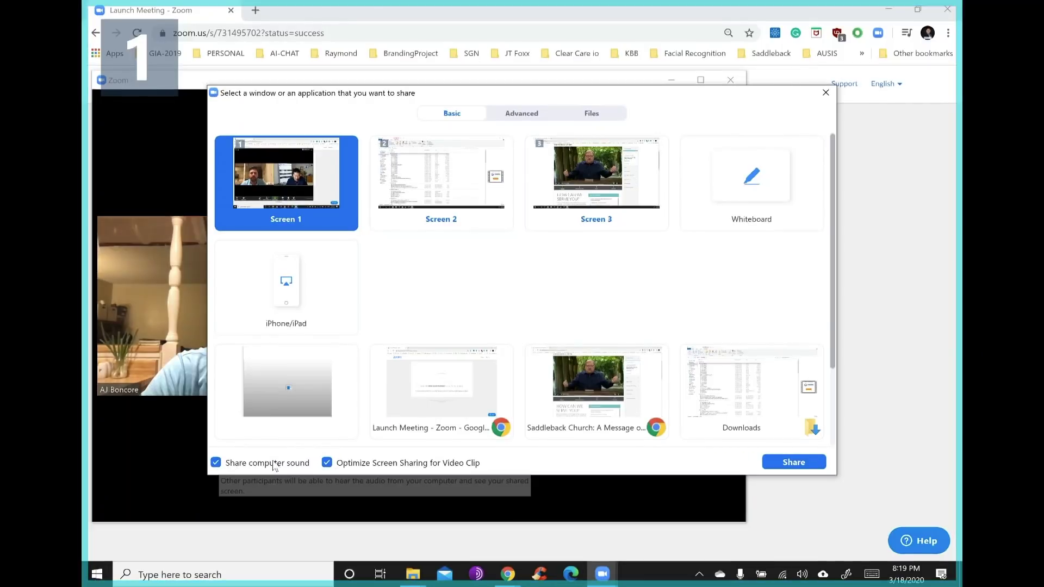
click(581, 177)
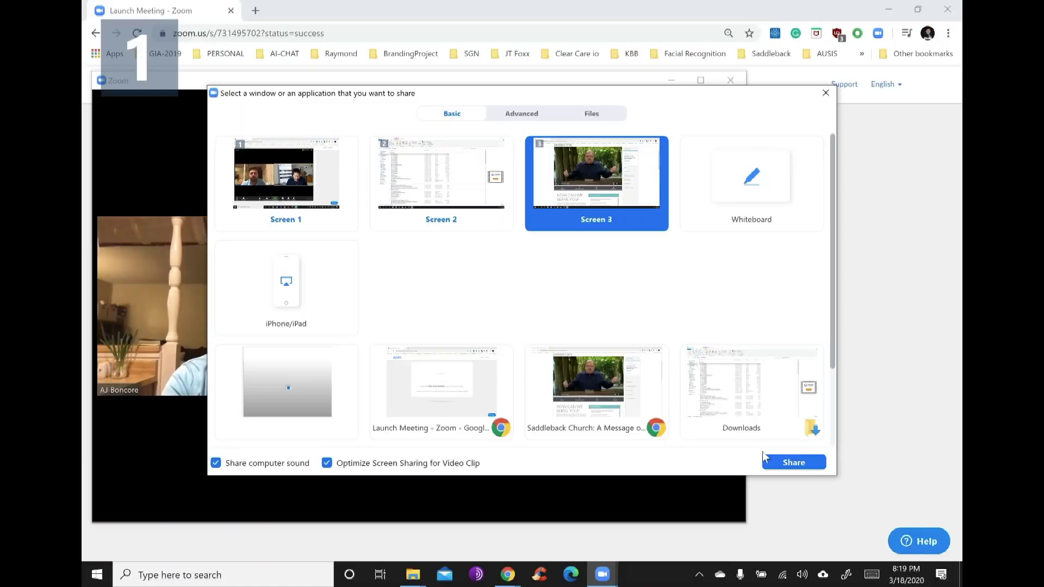
click(792, 461)
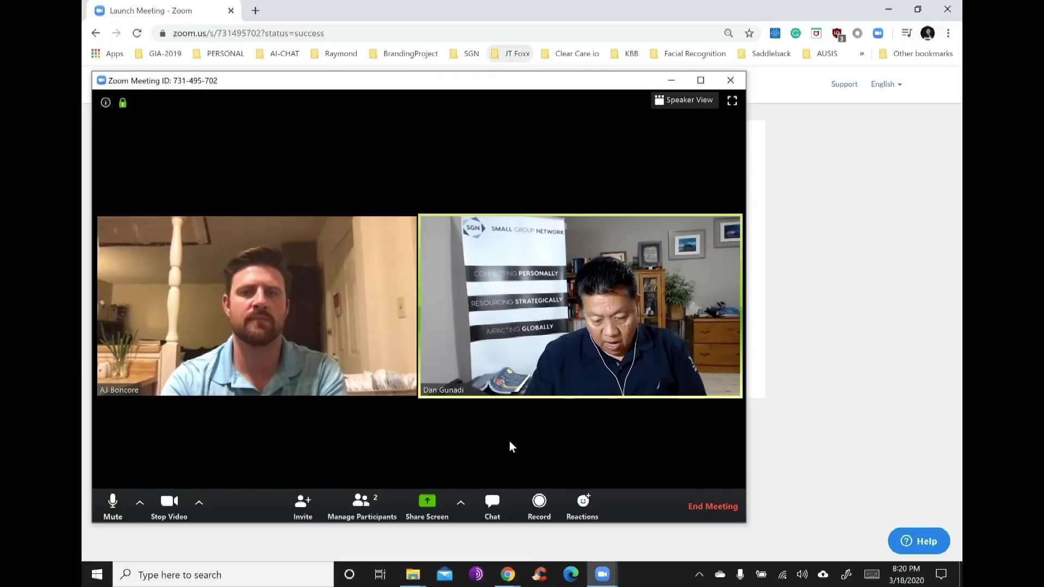
Step: Show the participants list and the group chat, and send the other participant the private message "This is cool!!"
click(362, 505)
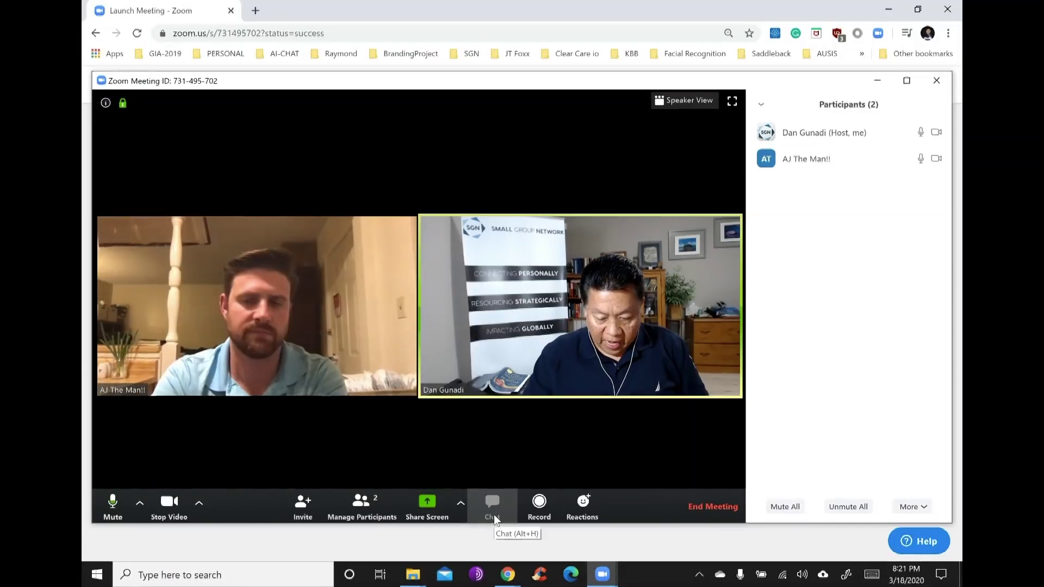
click(493, 511)
click(801, 480)
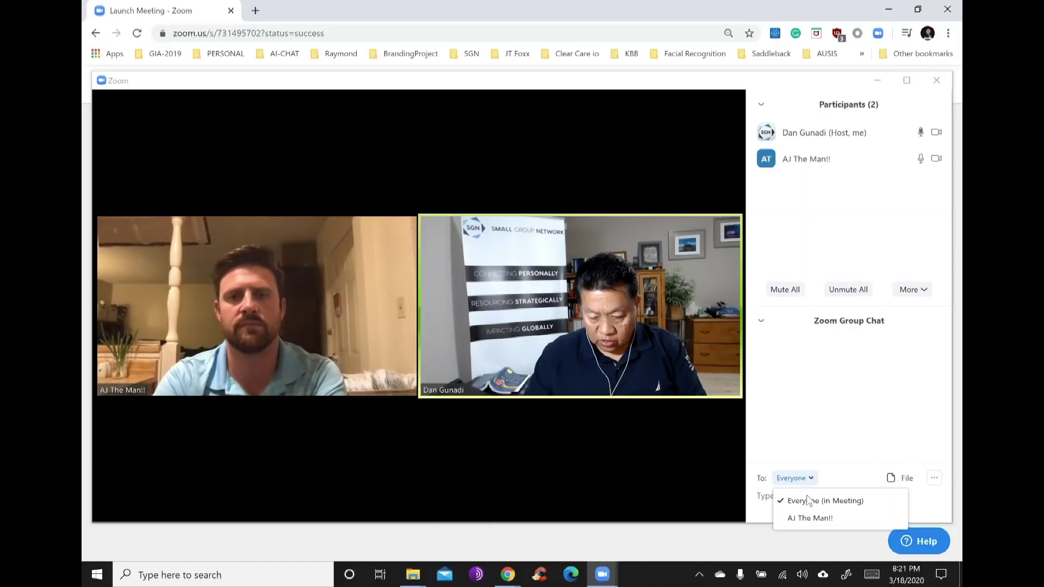
click(810, 517)
click(806, 501)
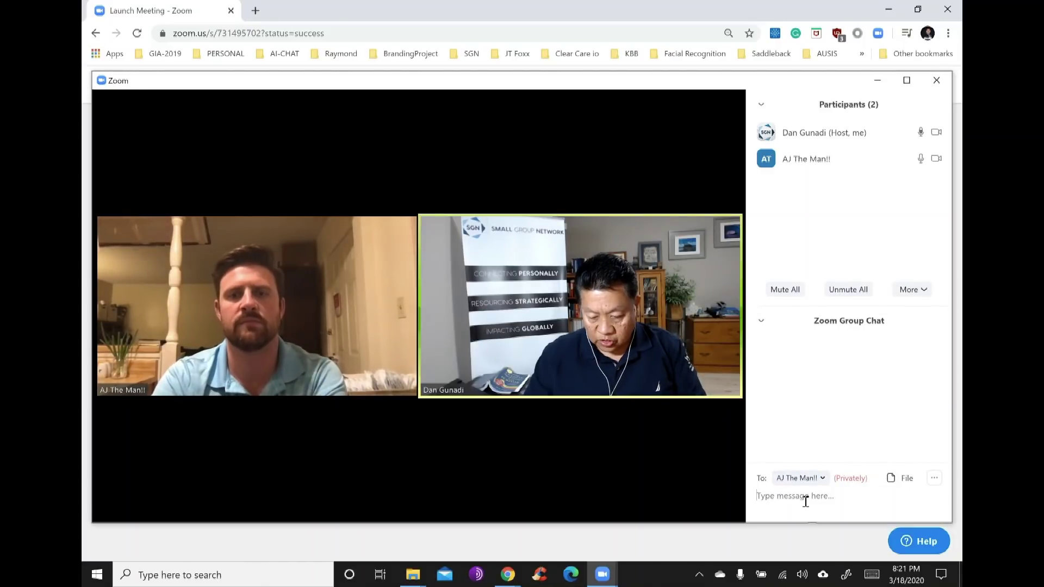
text(This)
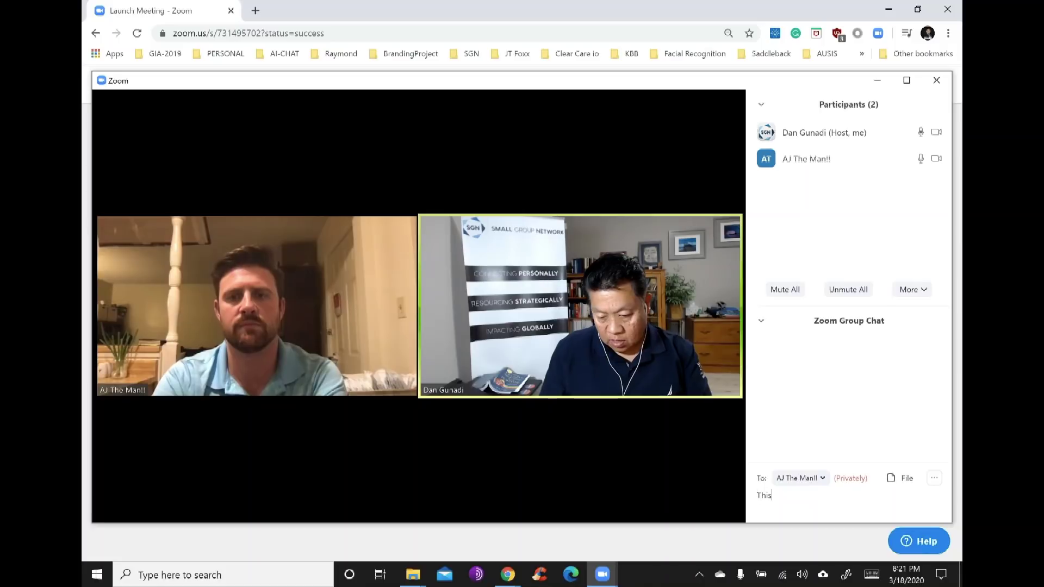
text( is cool!!)
key(Return)
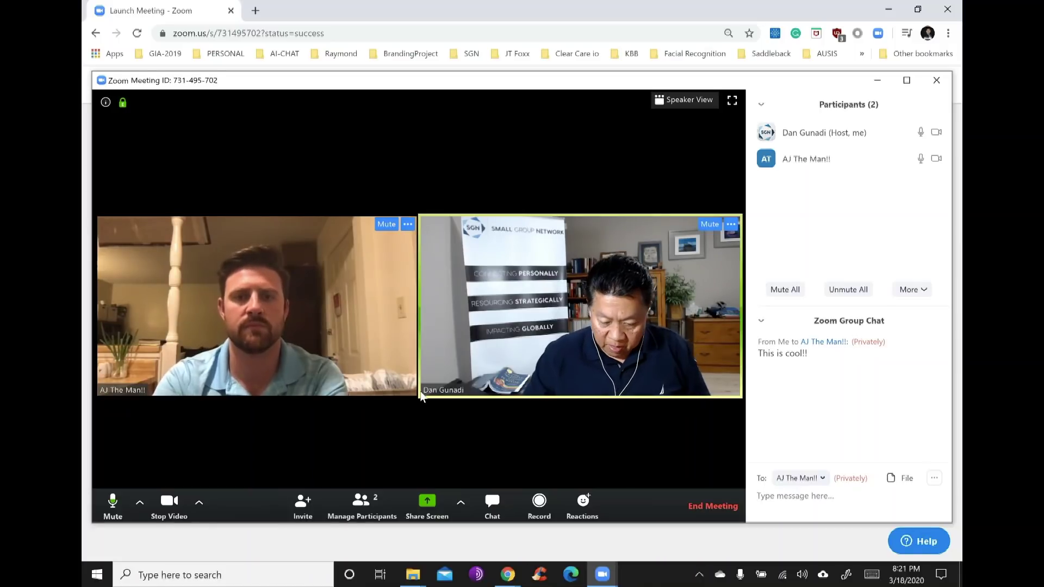